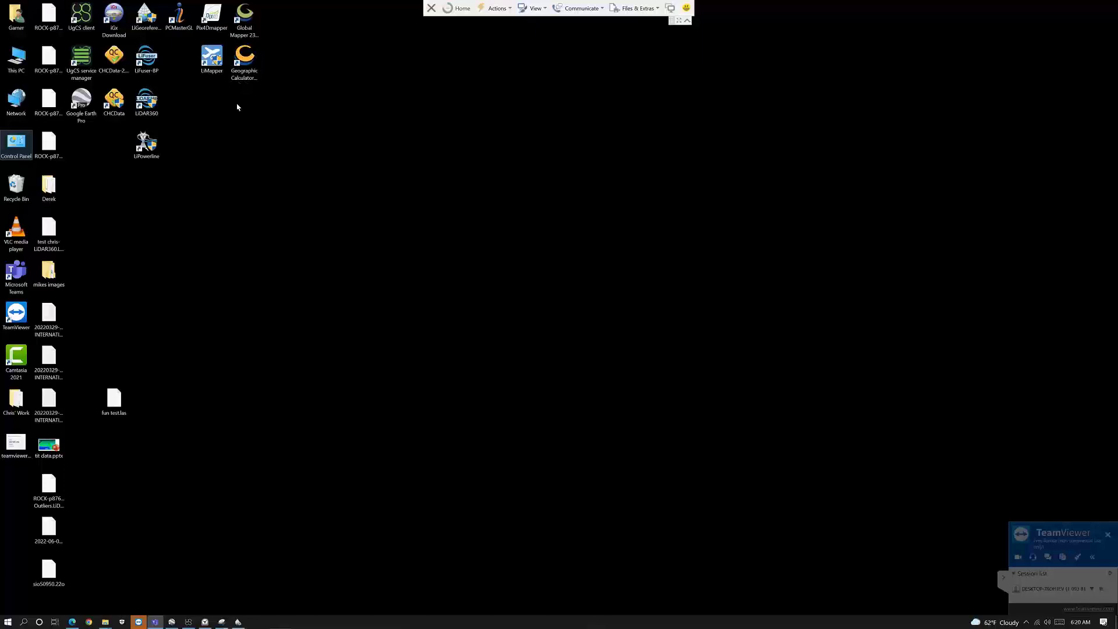
Launch Global Mapper Pro and shrink its window so the files on the desktop are accessible.
click(245, 18)
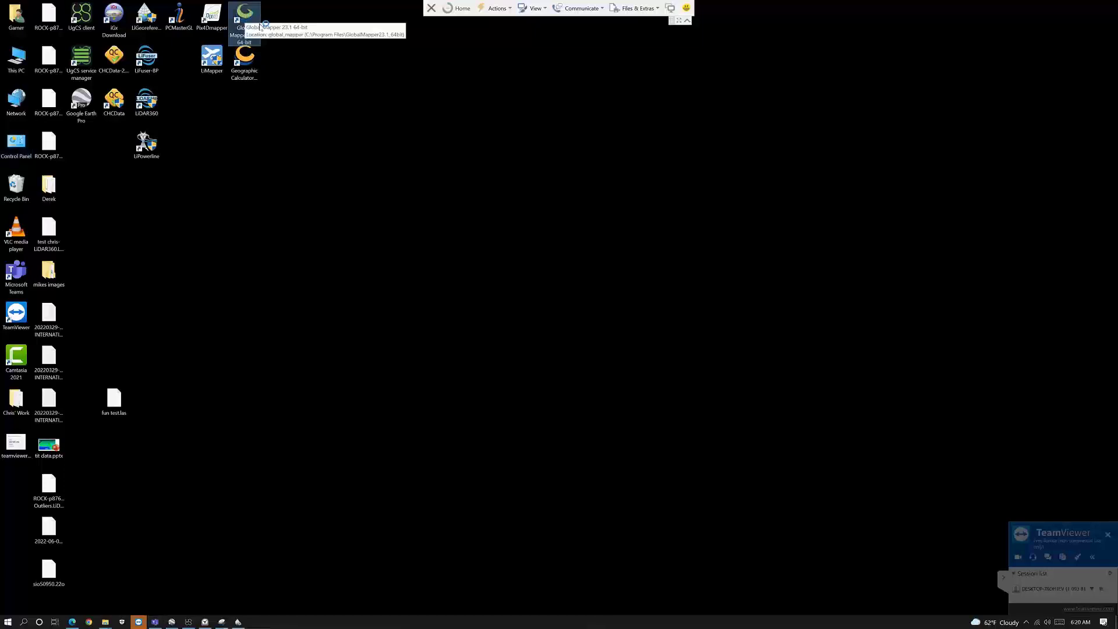
click(716, 222)
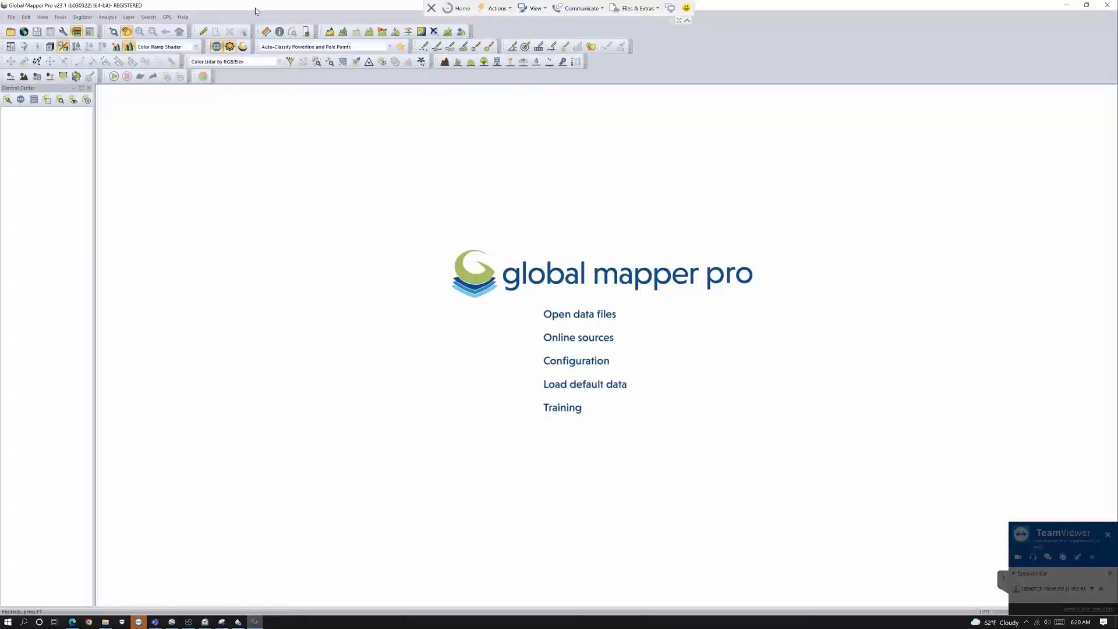
drag(259, 7, 529, 37)
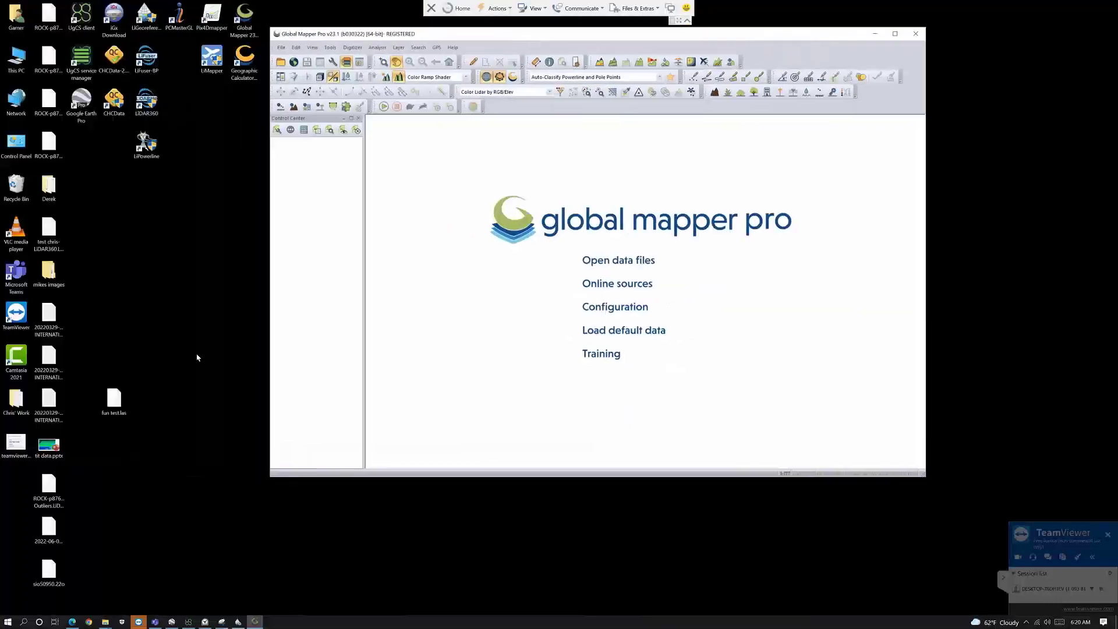
Load fun test.las from the desktop as a point cloud with the default lidar load options, and maximize the window.
click(112, 408)
drag(113, 407, 501, 262)
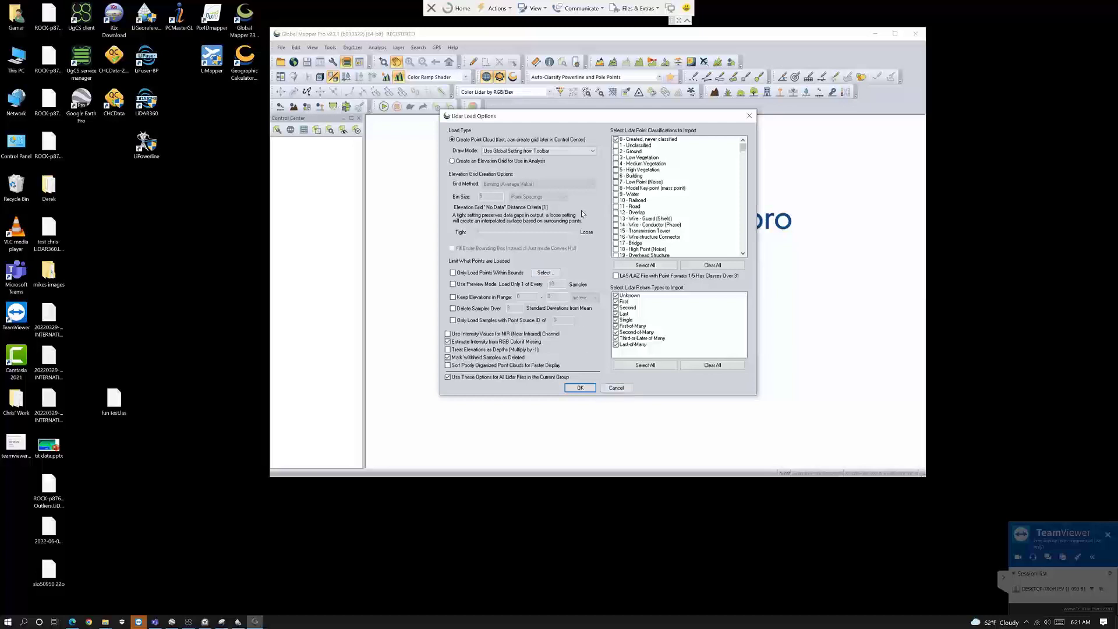
click(570, 387)
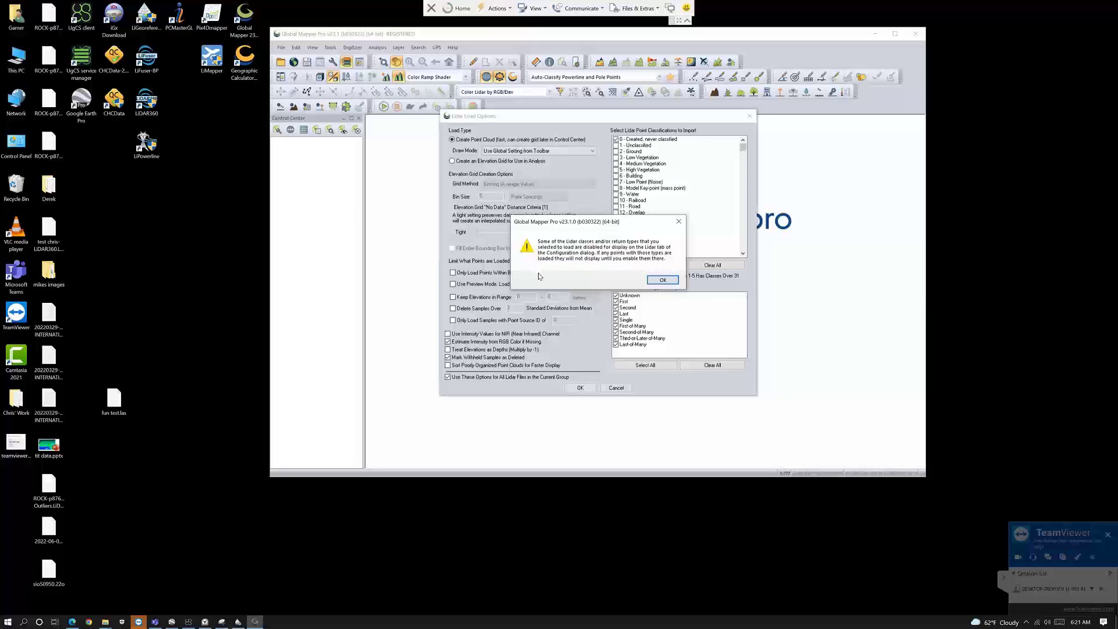
click(662, 281)
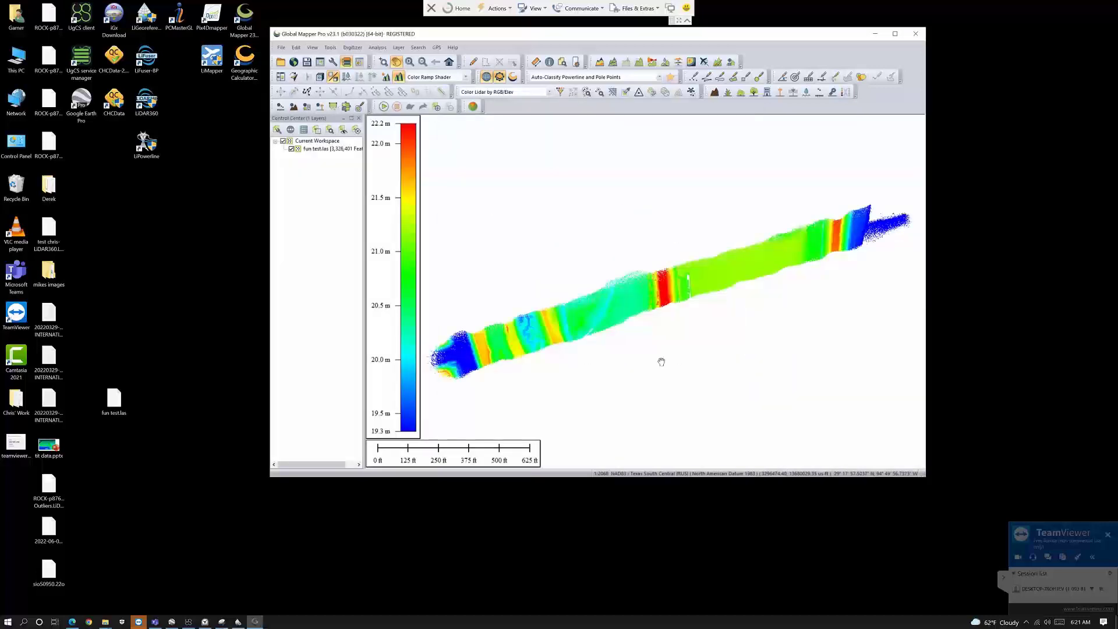
scroll(657, 295, up, 3)
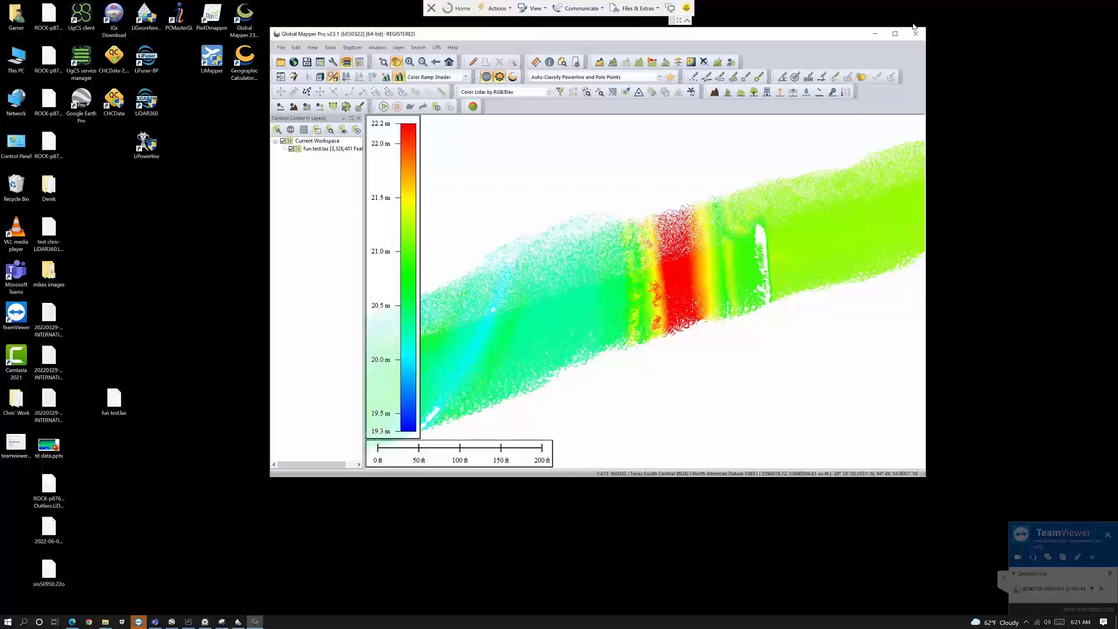
click(896, 34)
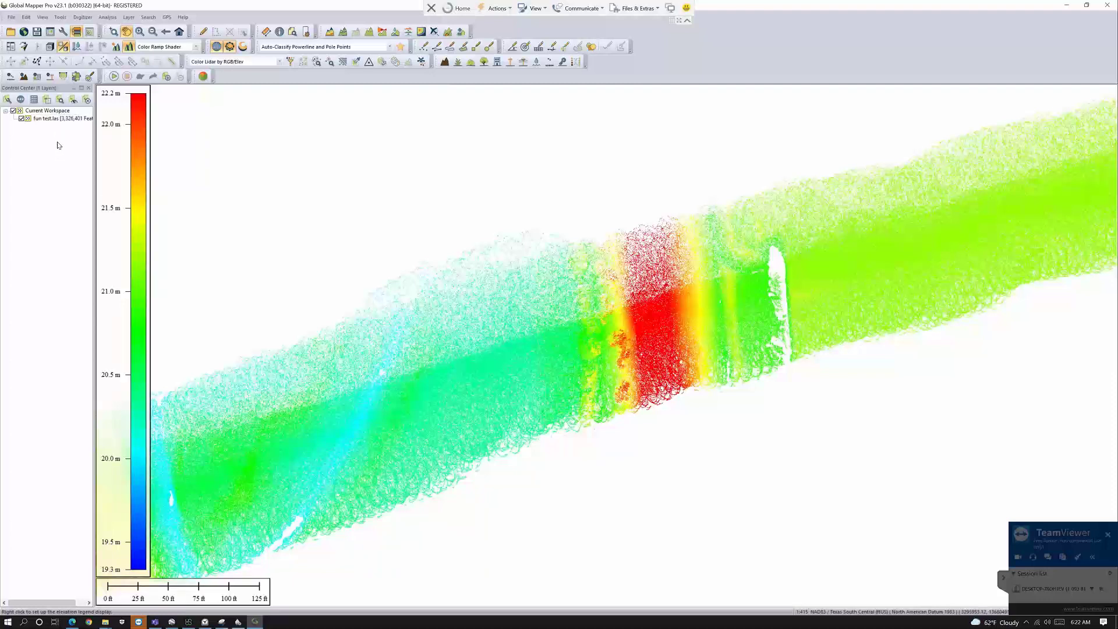
Select the fun test.las layer and open the GeoCalc projection settings in the program configuration.
click(50, 119)
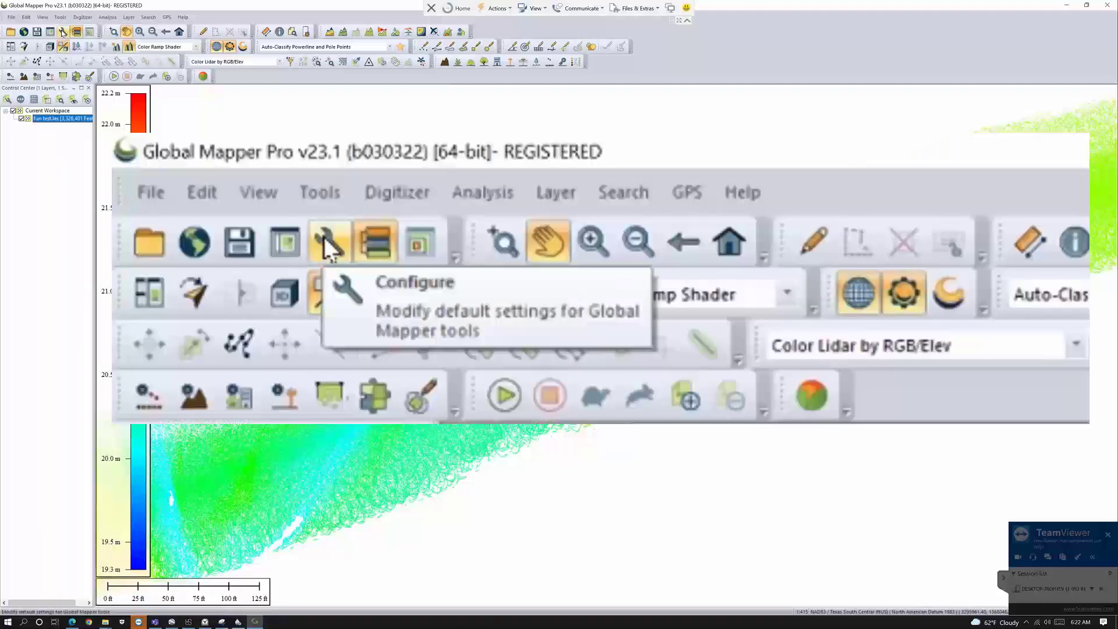
click(63, 33)
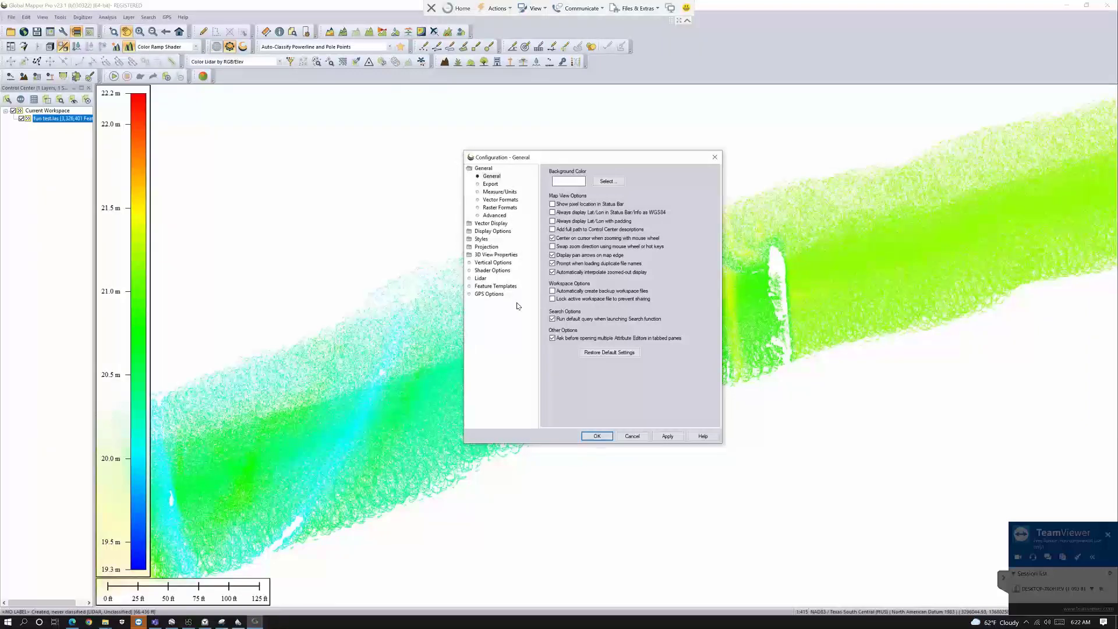
click(488, 247)
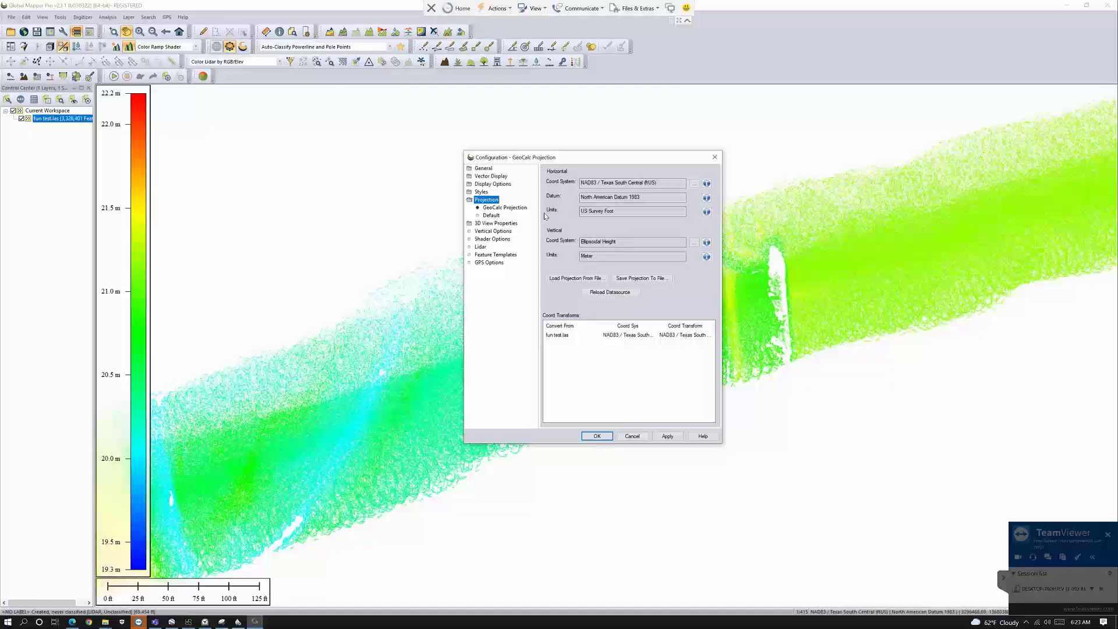
click(706, 211)
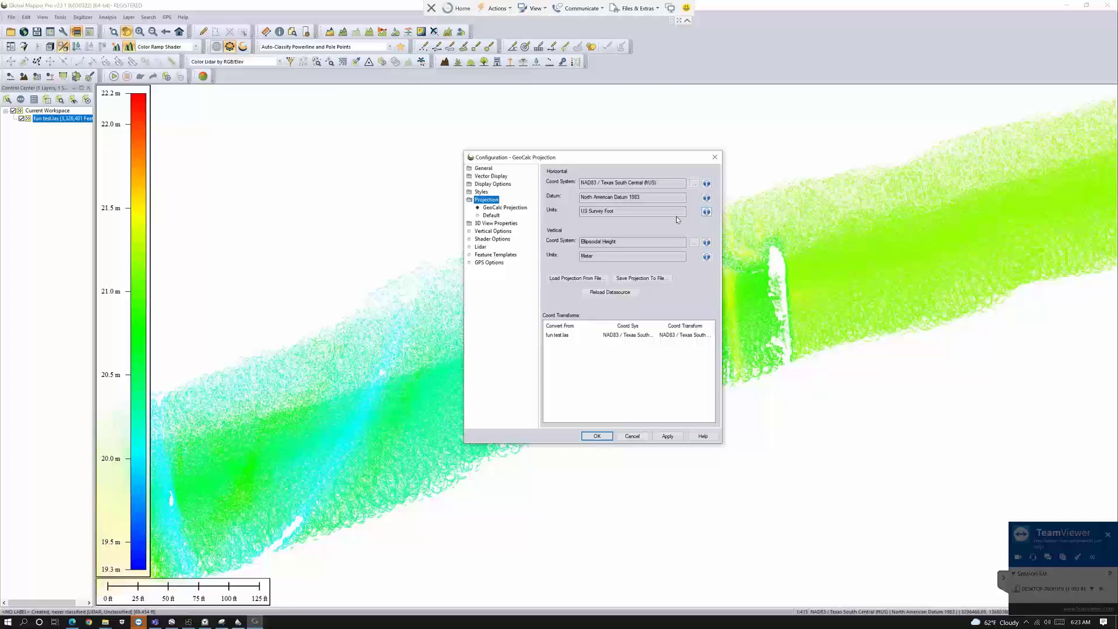
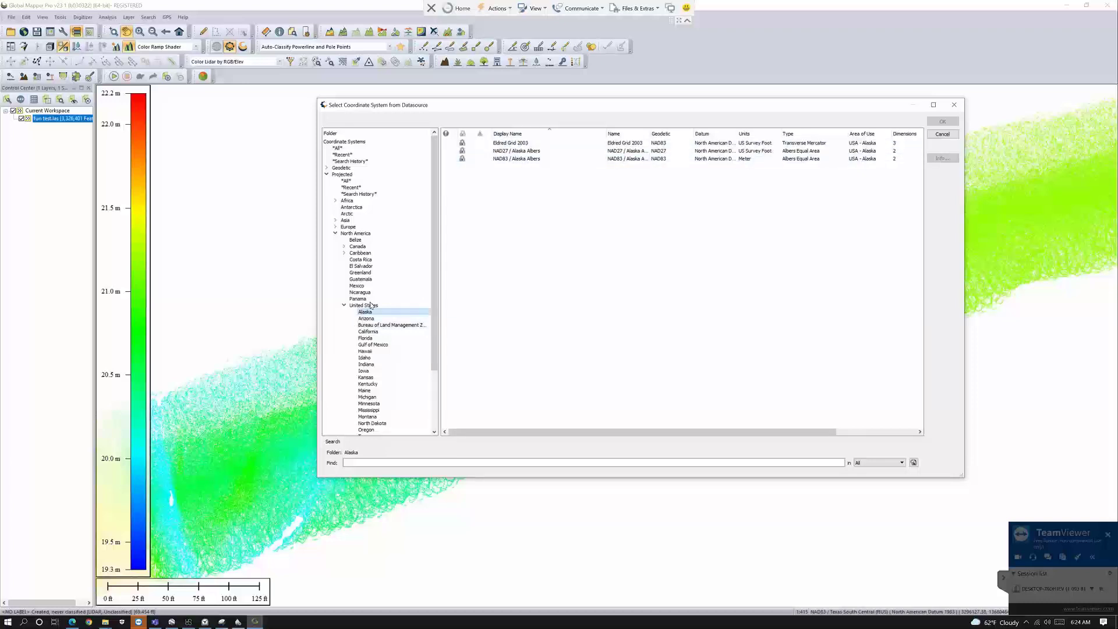
Examine the available horizontal coordinate systems, especially the NAD83 Texas zones in US survey feet, and cancel the selection.
click(370, 398)
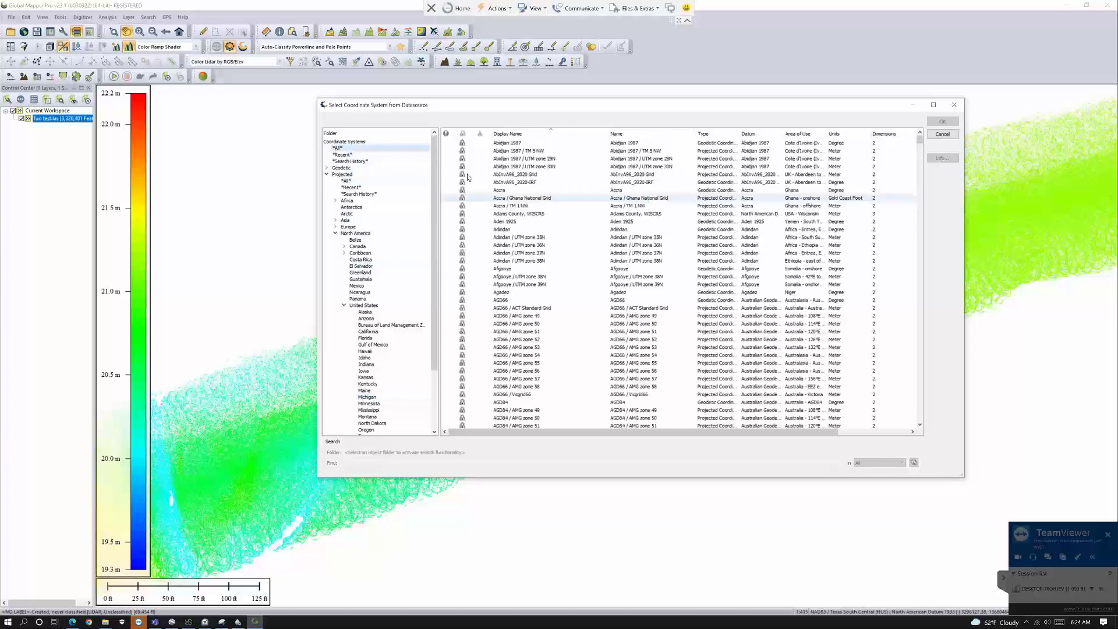
click(337, 148)
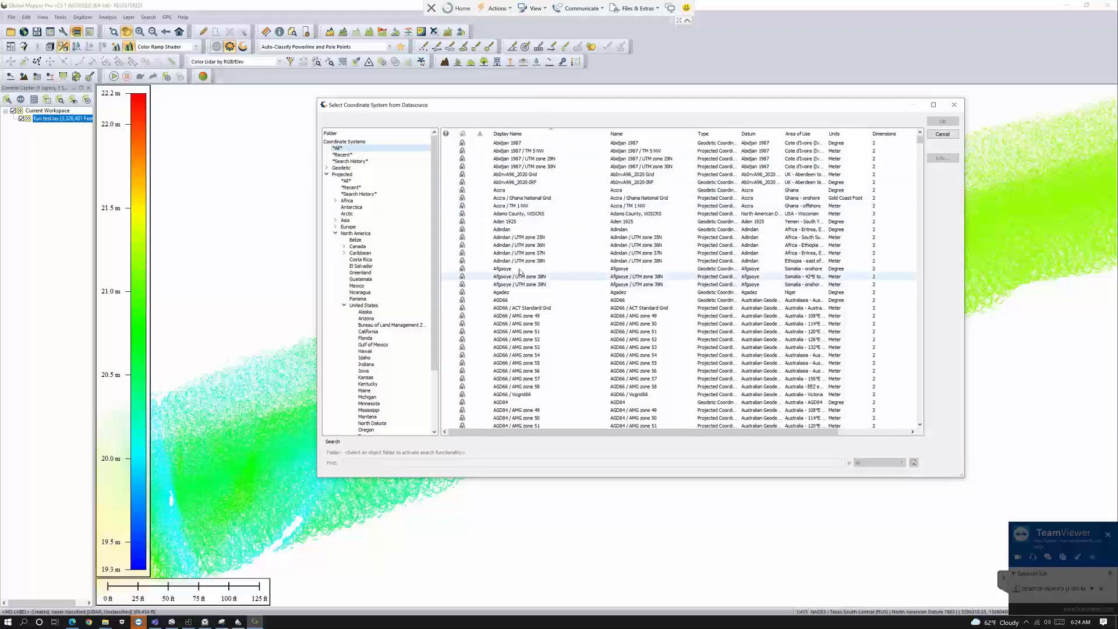
scroll(507, 274, down, 20)
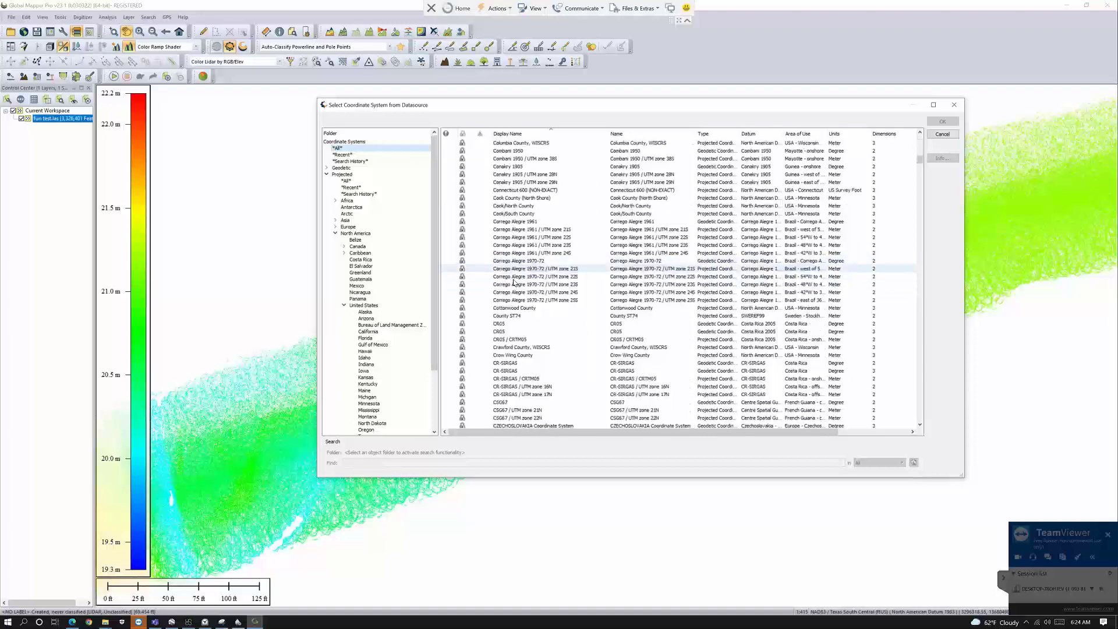
scroll(514, 283, down, 20)
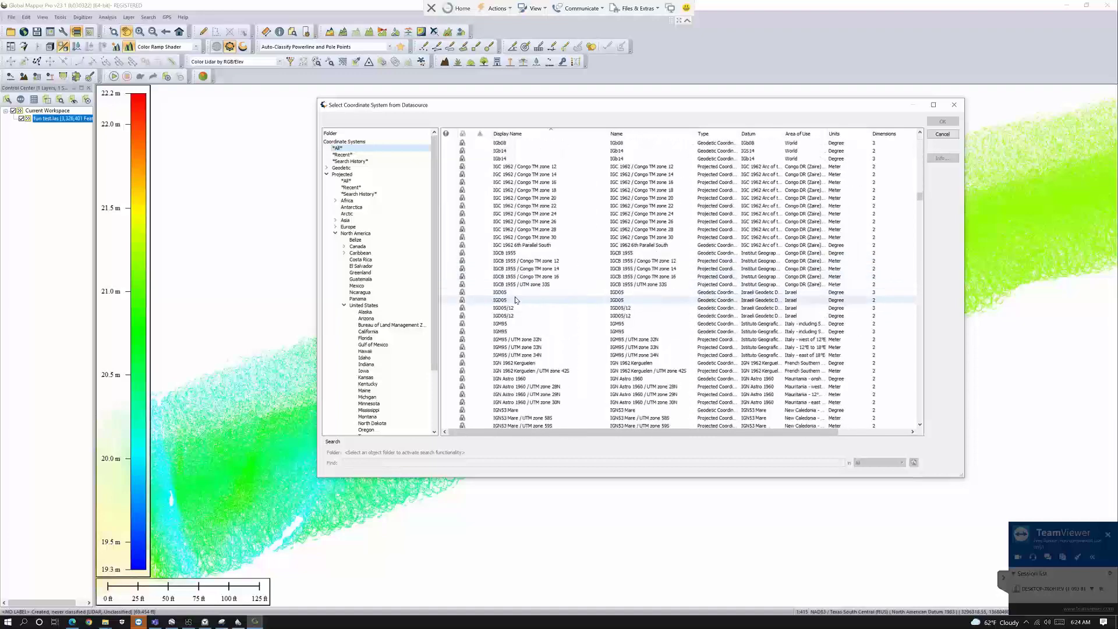
scroll(517, 300, down, 10)
scroll(518, 300, down, 20)
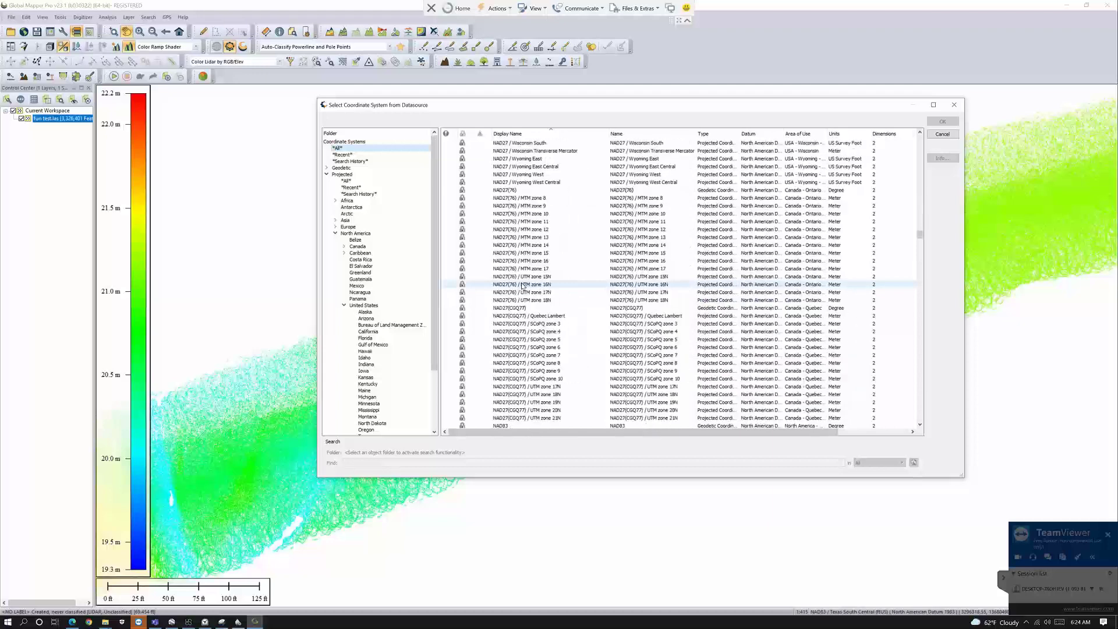
scroll(521, 290, down, 20)
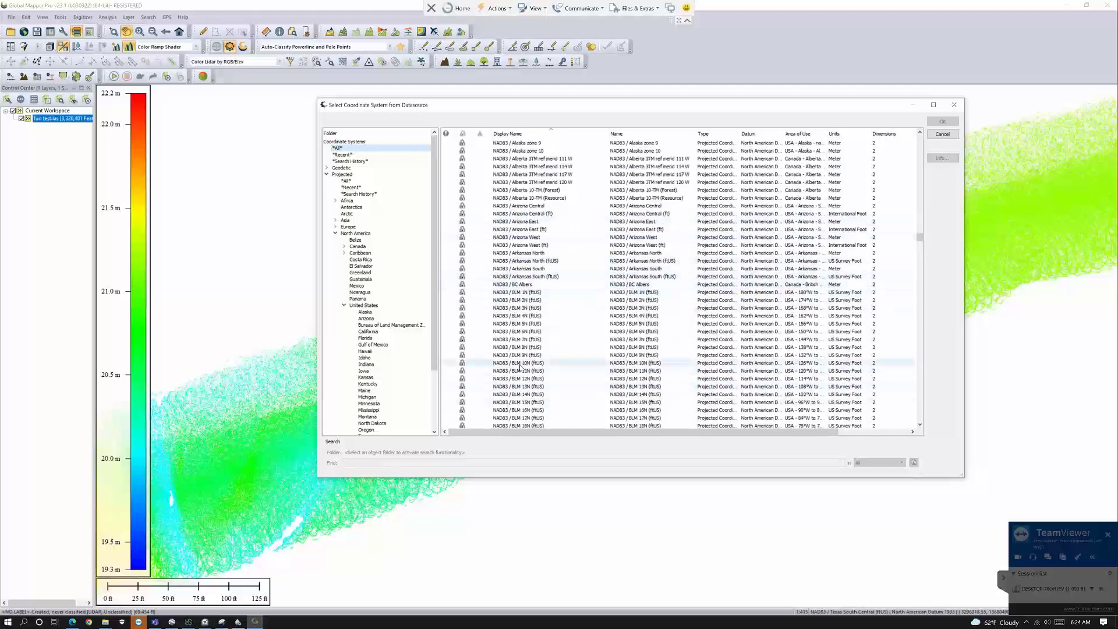
scroll(521, 367, down, 2)
scroll(520, 367, down, 13)
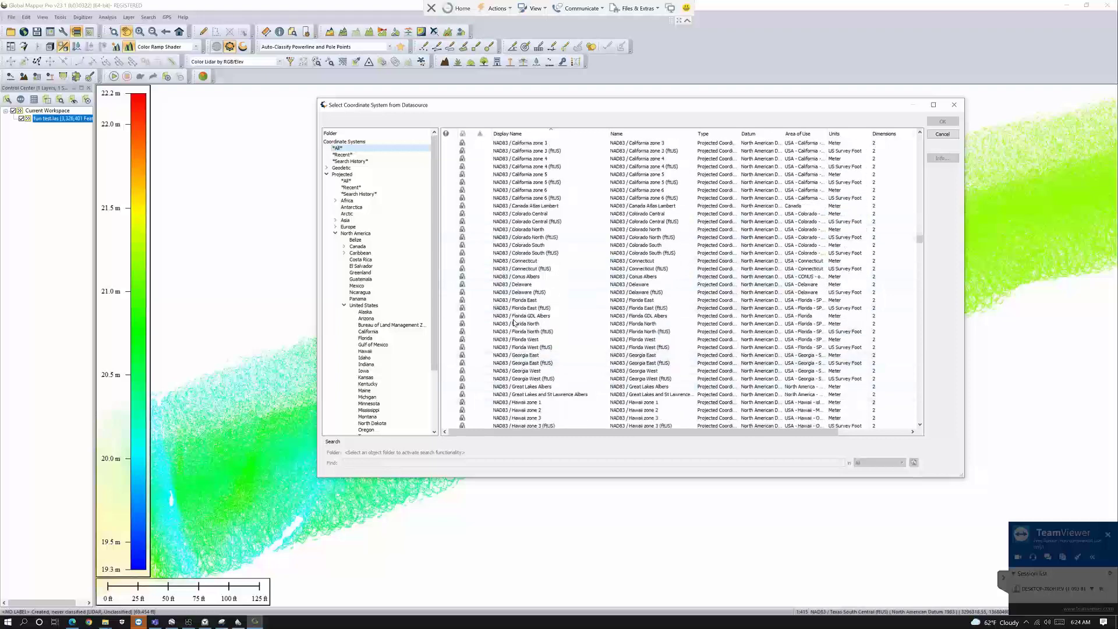
scroll(520, 317, down, 20)
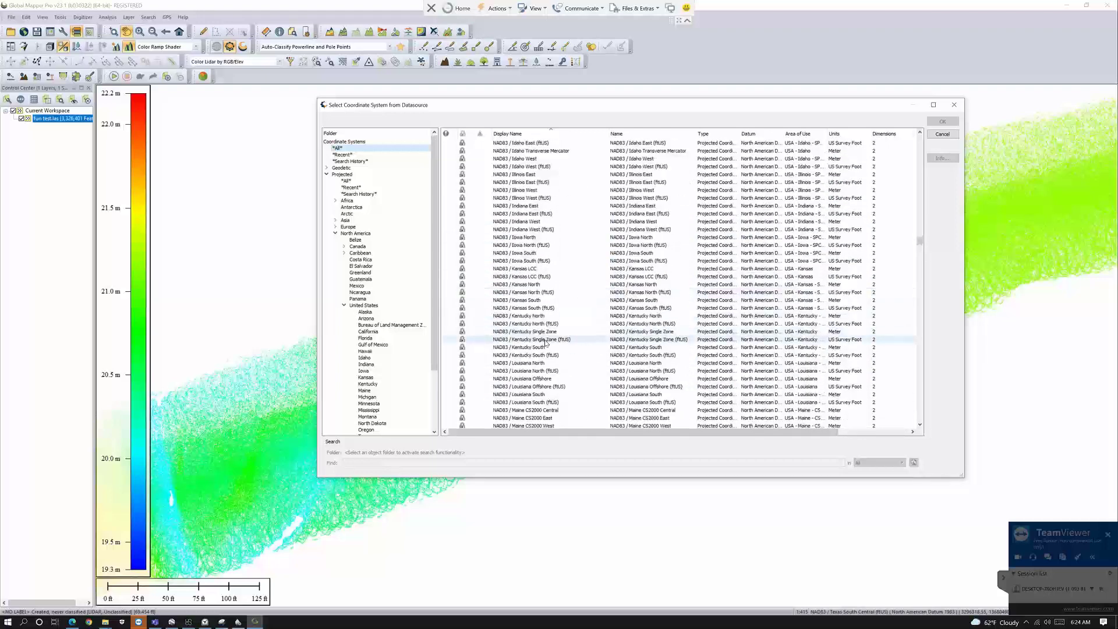
scroll(549, 344, down, 20)
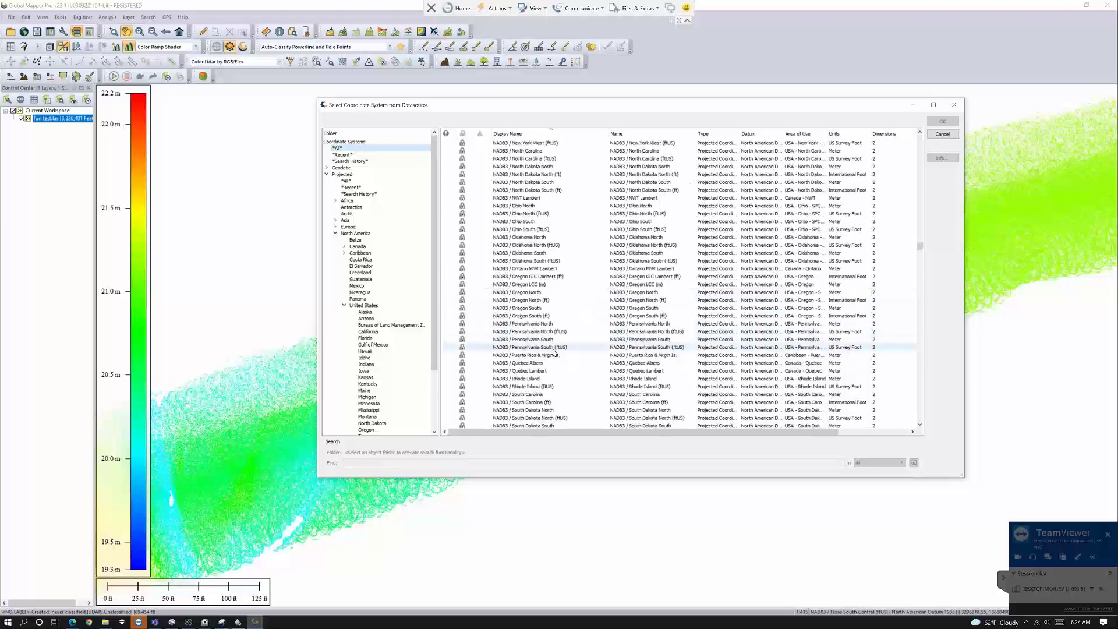
scroll(555, 352, down, 5)
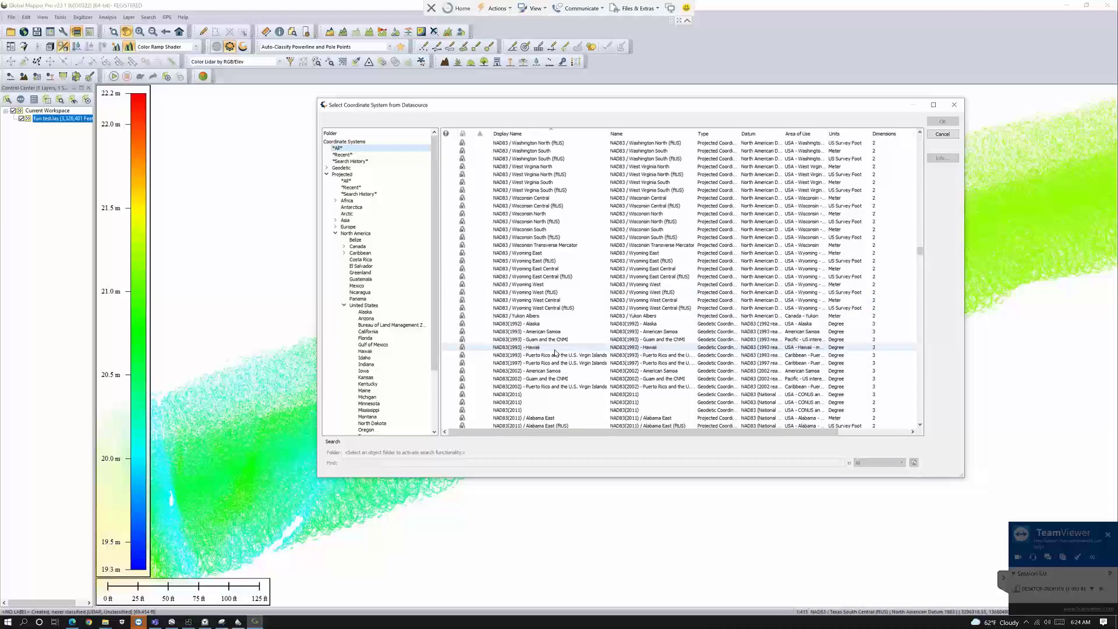
scroll(555, 353, up, 20)
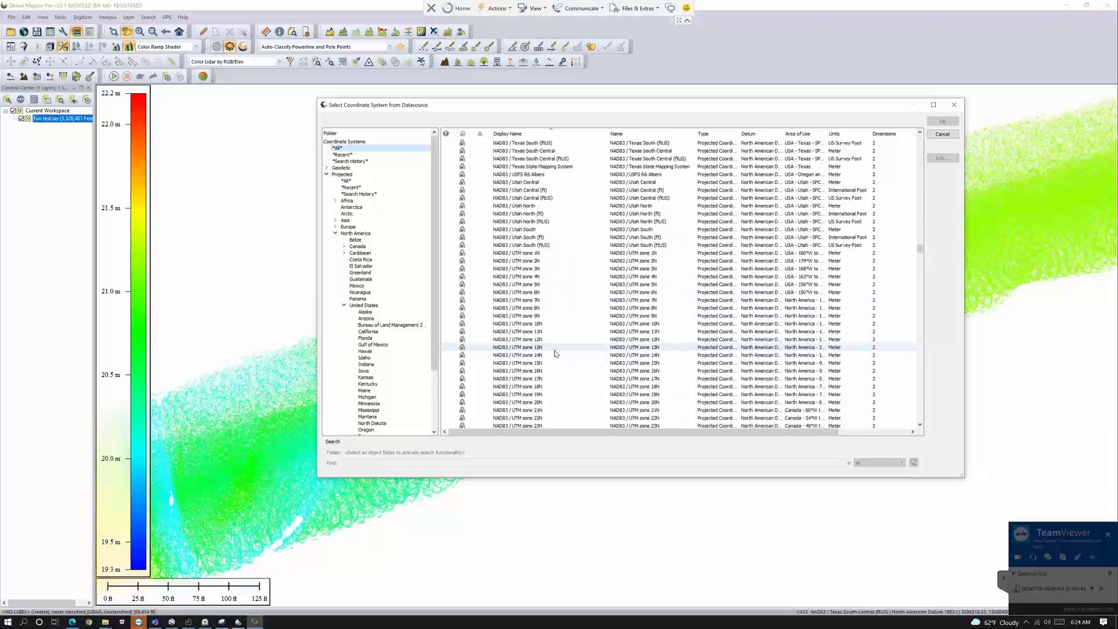
scroll(555, 354, up, 1)
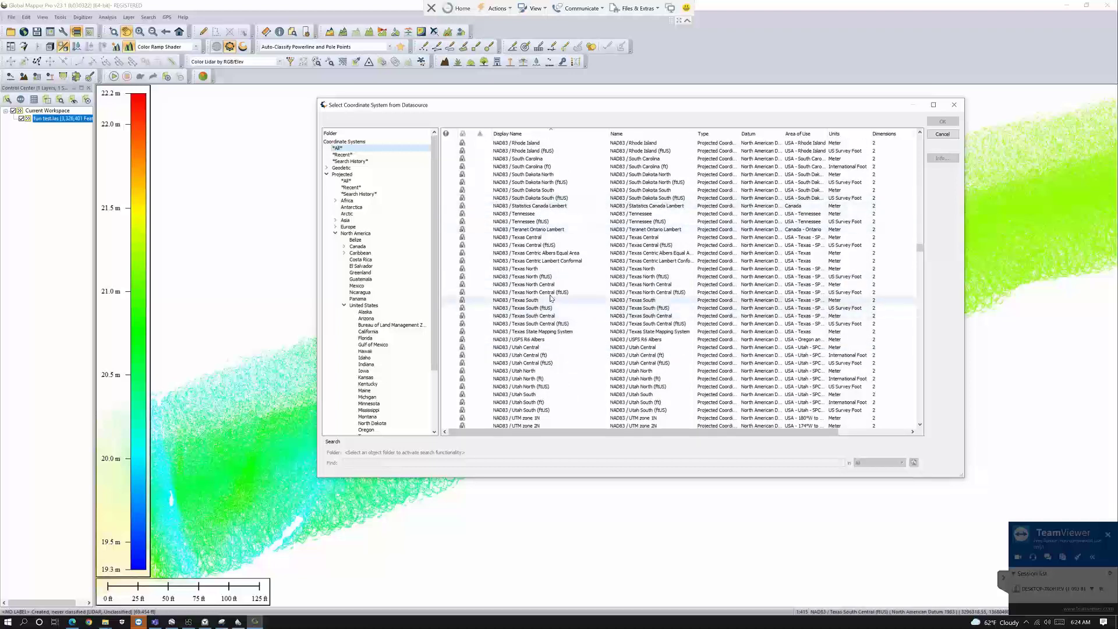
click(504, 294)
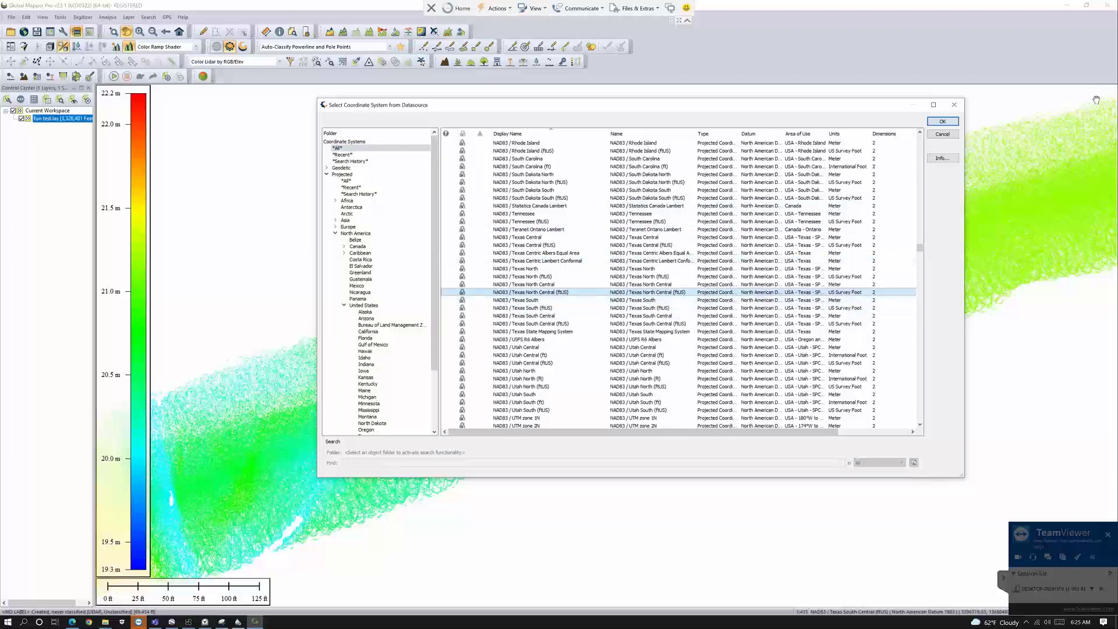
click(952, 135)
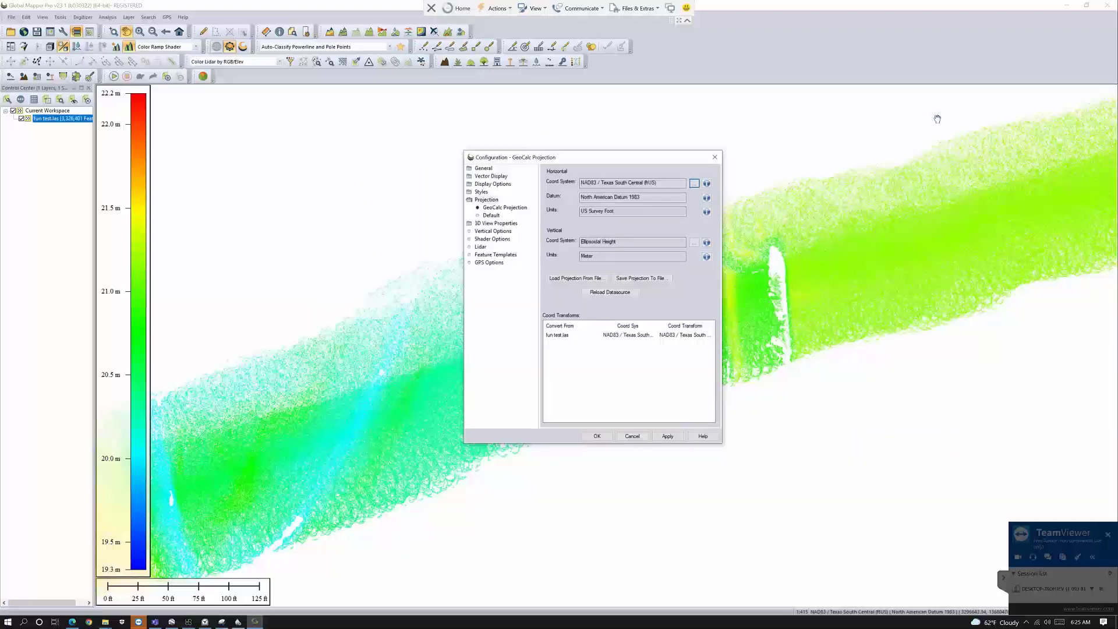
Set the vertical coordinate system to NAVD88 height (ftUS) from the North America, United States folder, and apply the configuration.
click(694, 243)
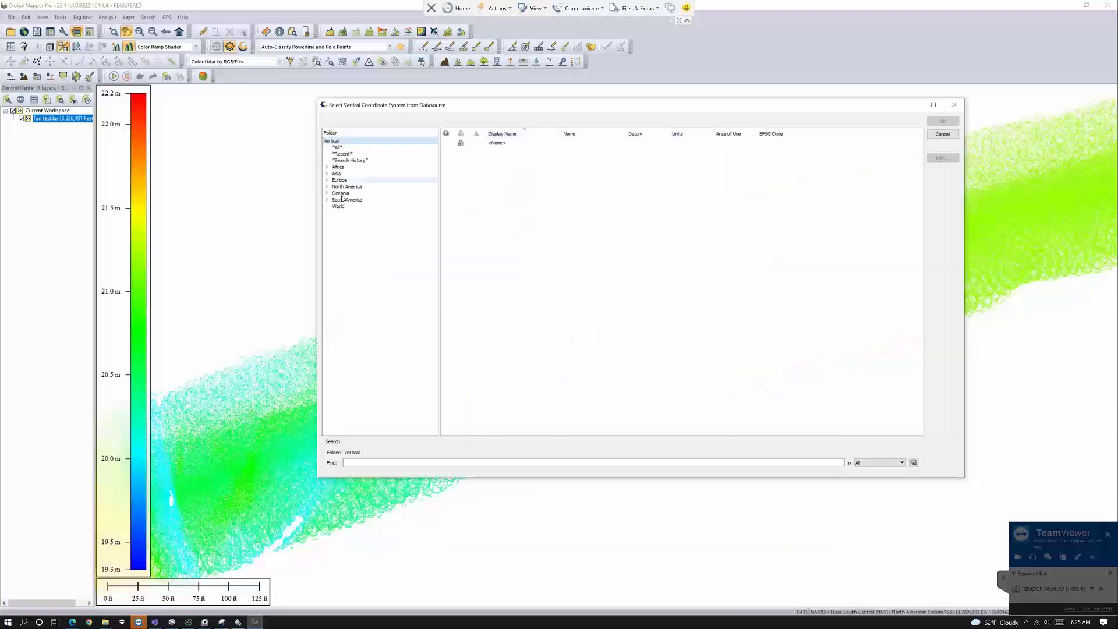
click(327, 187)
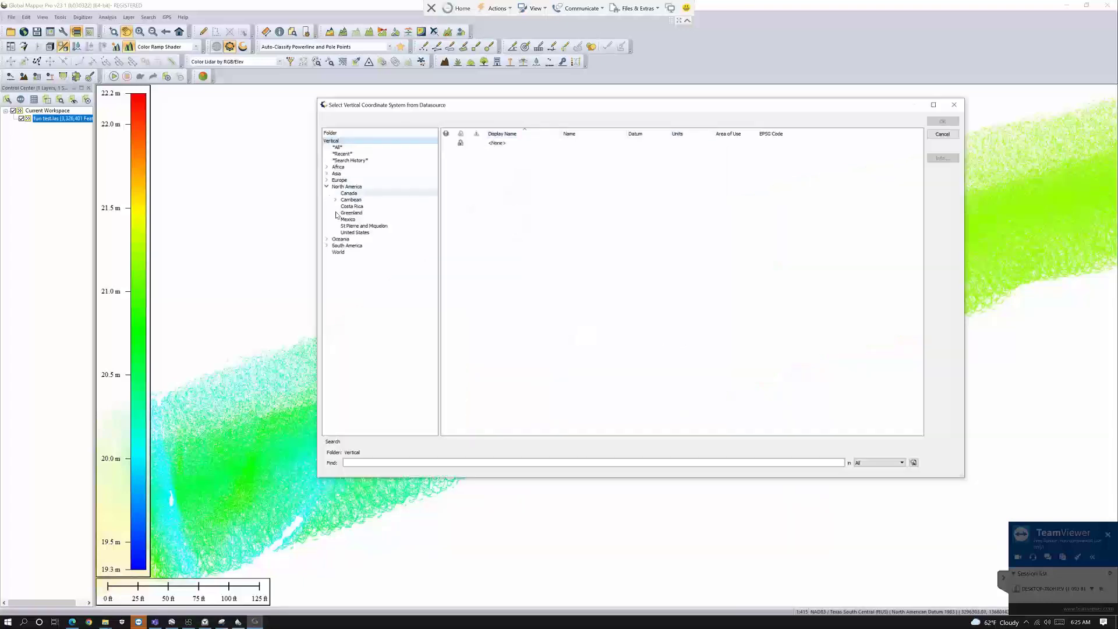
click(361, 233)
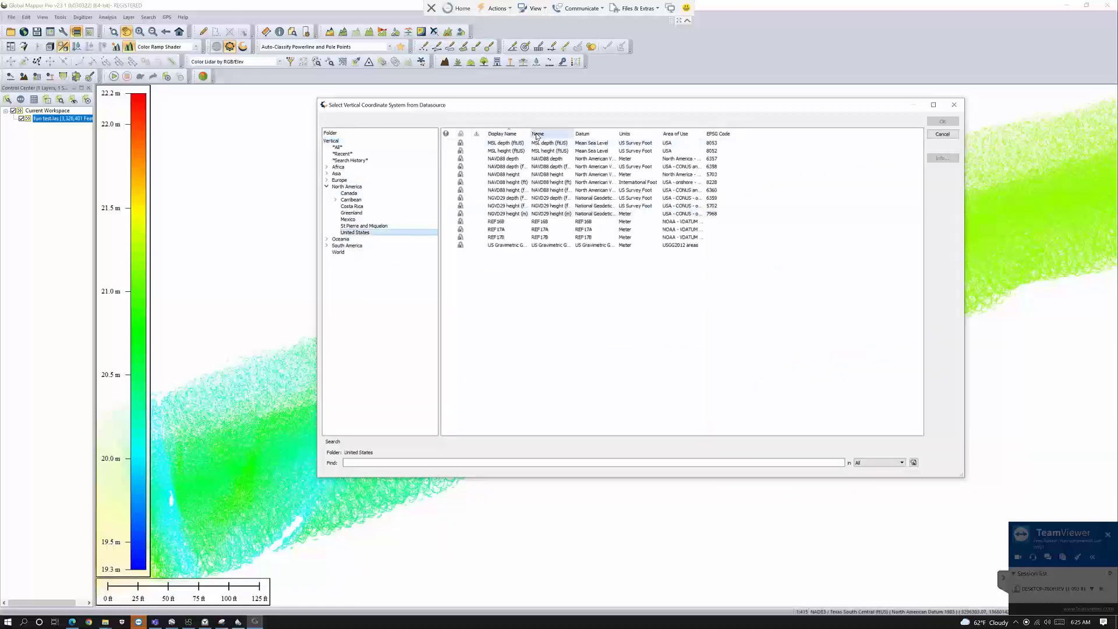
drag(529, 134, 574, 134)
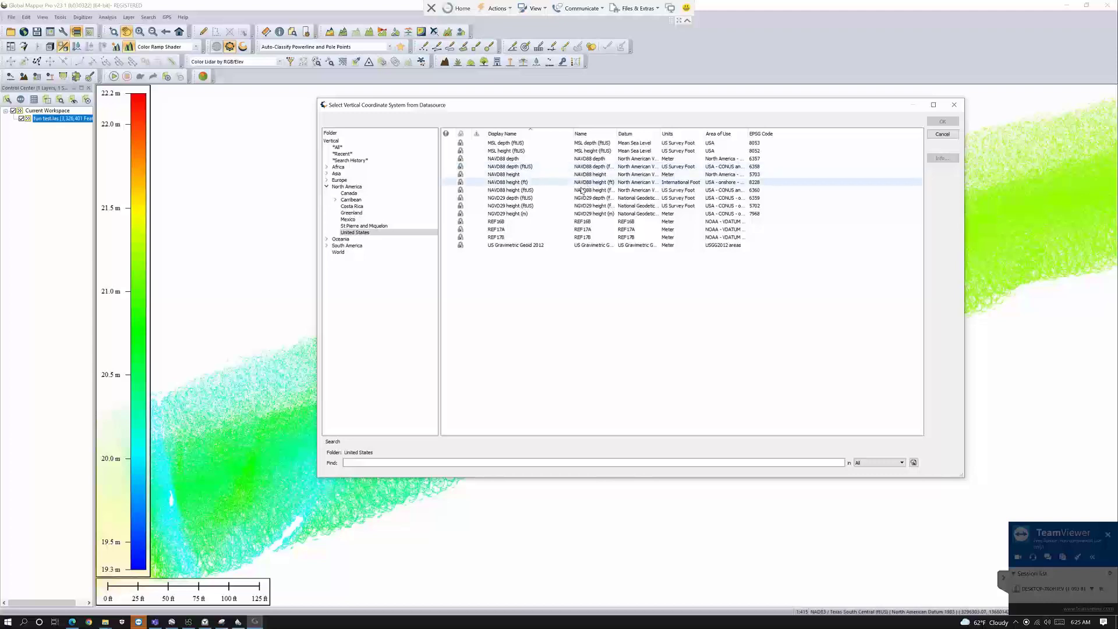
double_click(617, 133)
drag(641, 131, 652, 132)
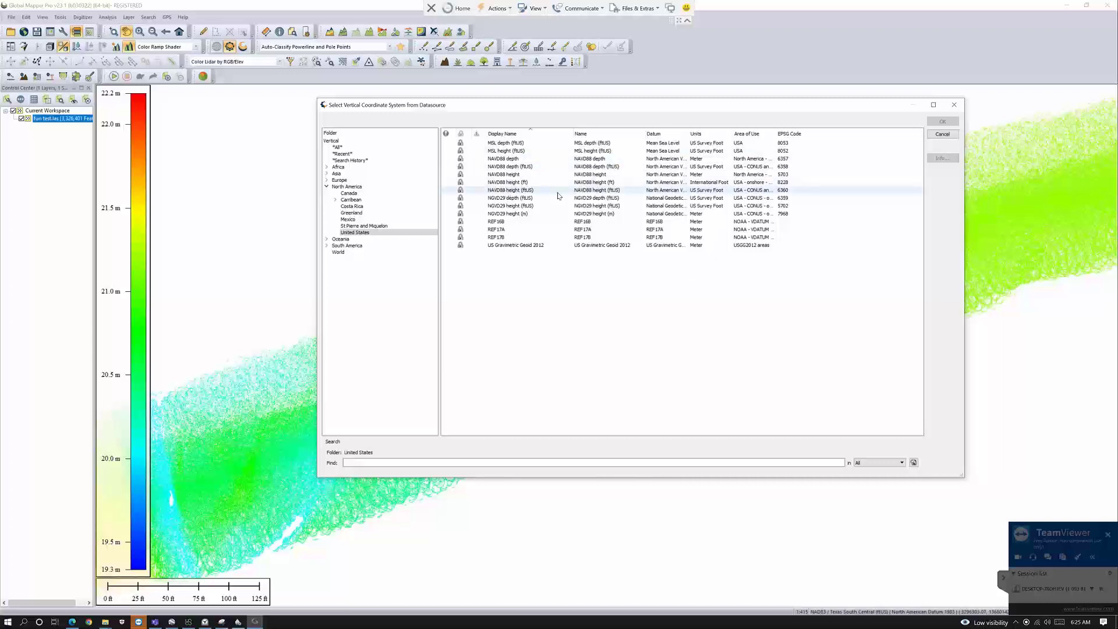
click(597, 193)
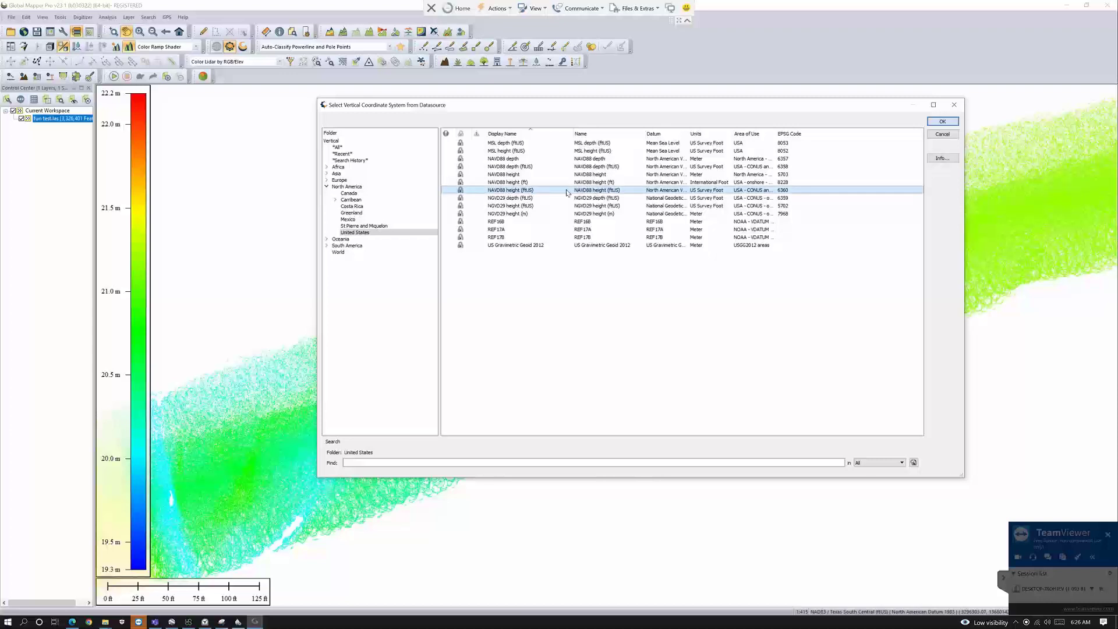
click(943, 122)
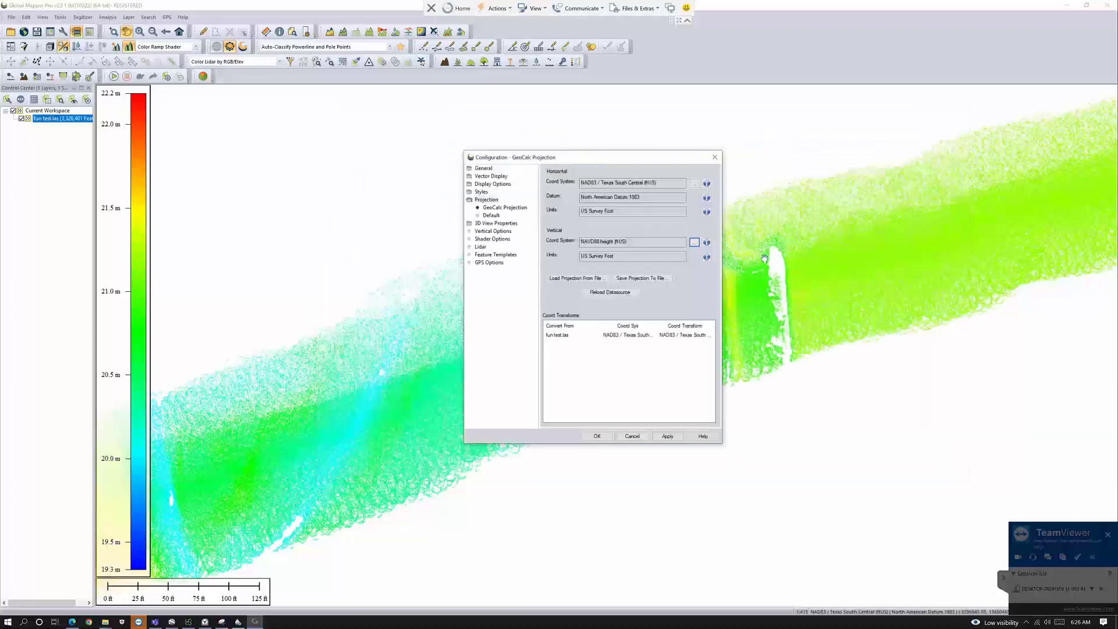
click(669, 436)
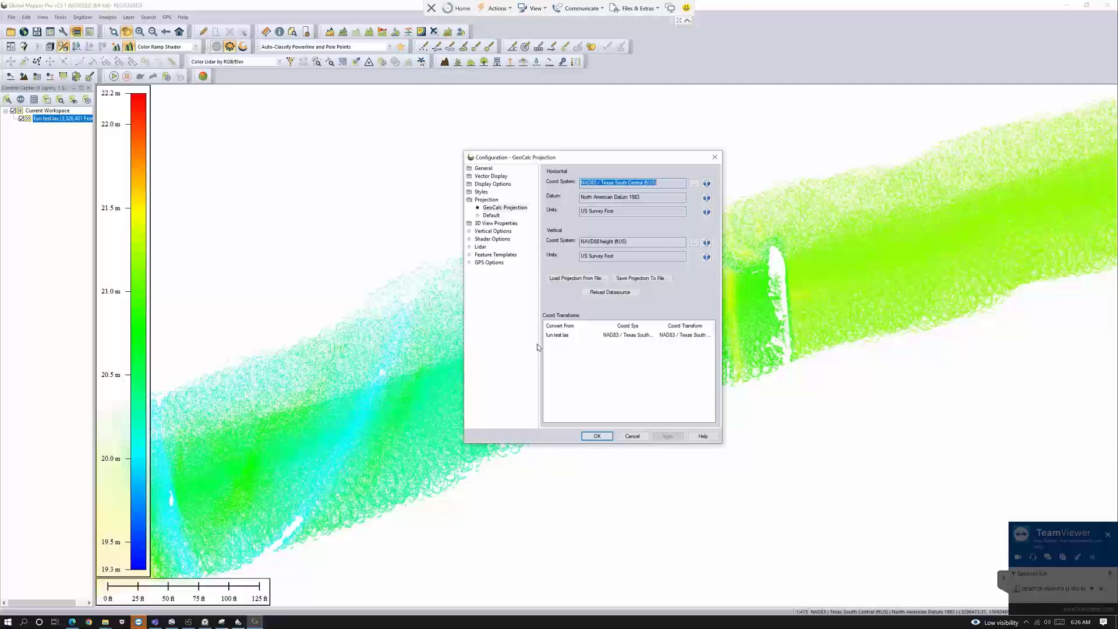
key(Return)
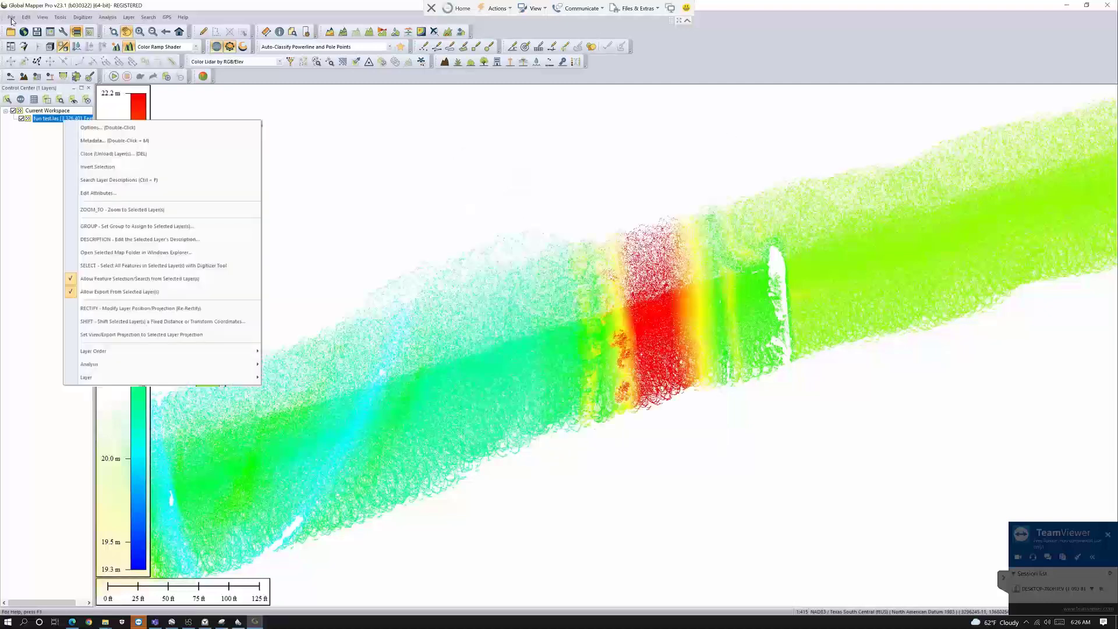
click(12, 17)
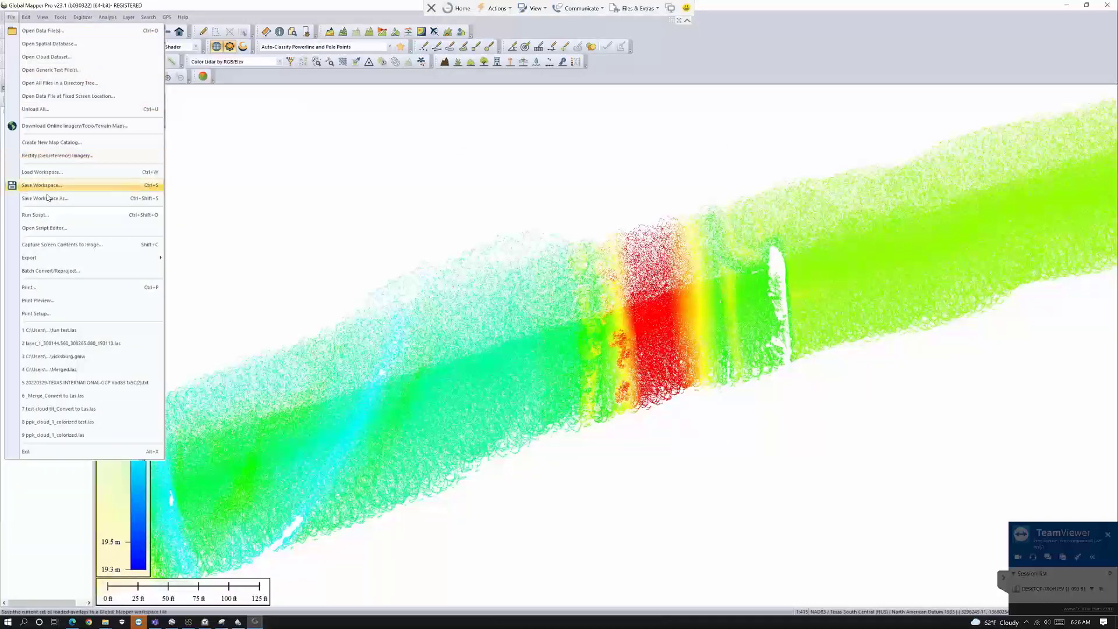
mouse_move(42, 260)
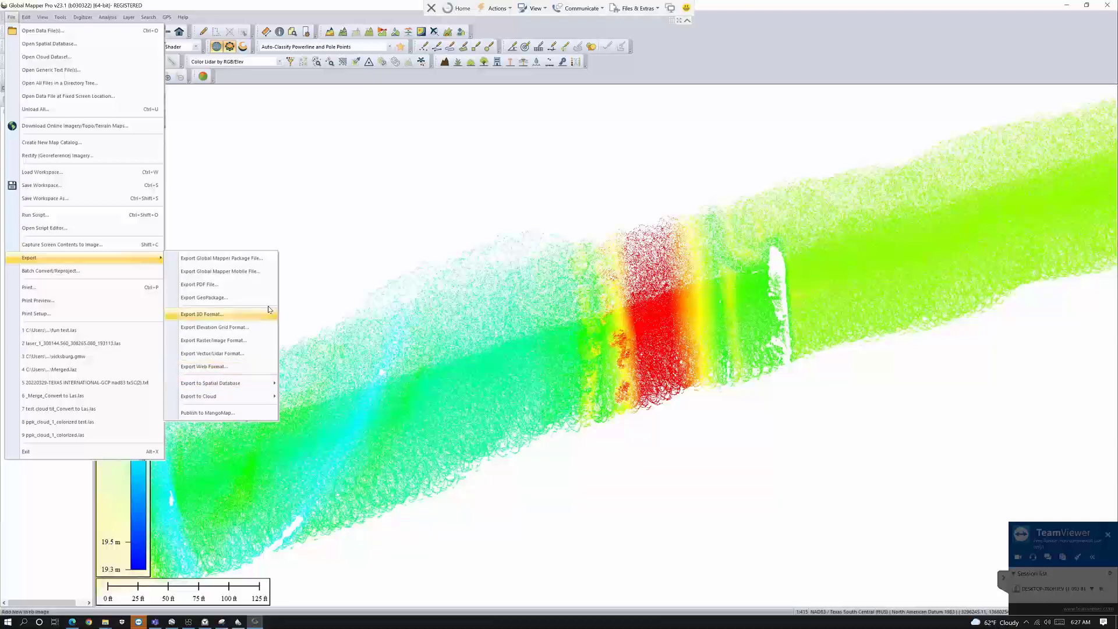
click(232, 353)
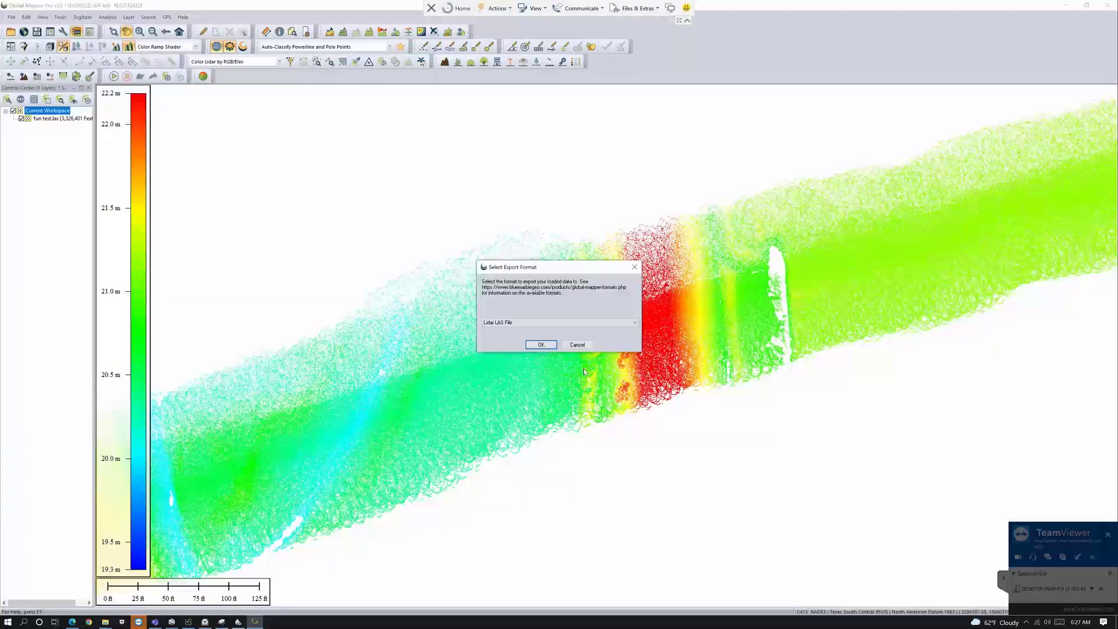
click(586, 345)
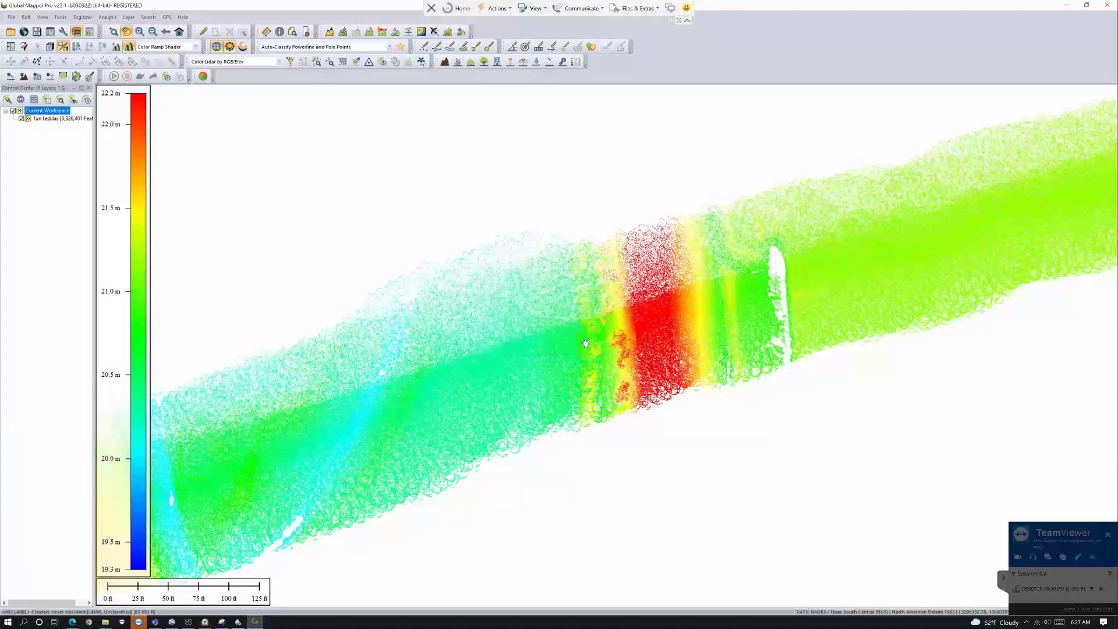